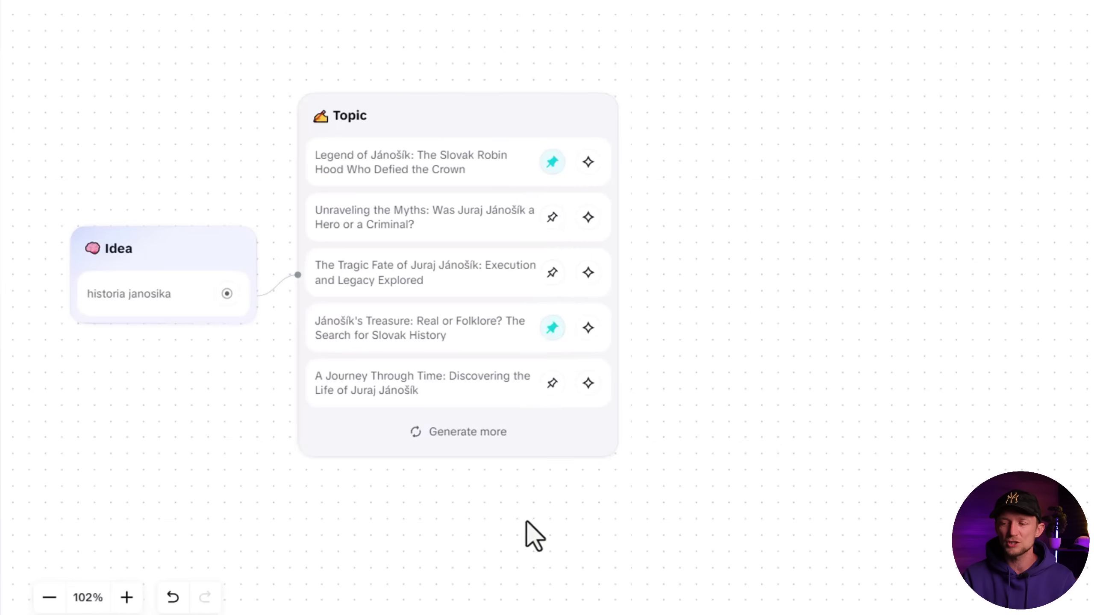
Generate more topics, pin "Meet Jánošík: The Carpathian Hero Whose Legend Lives On", and copy the collected key points.
click(481, 448)
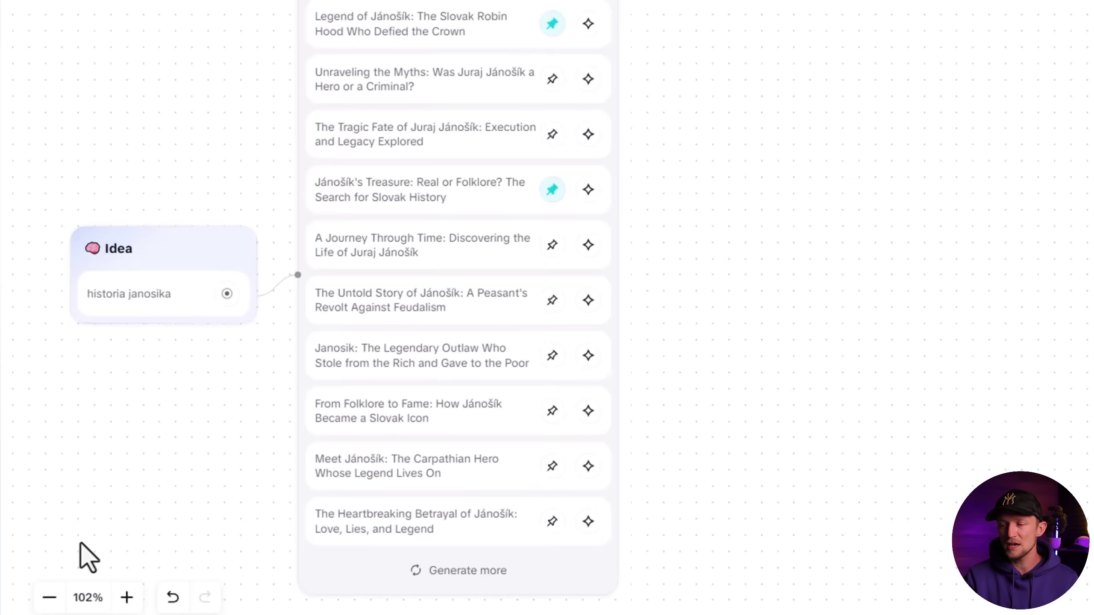
click(552, 466)
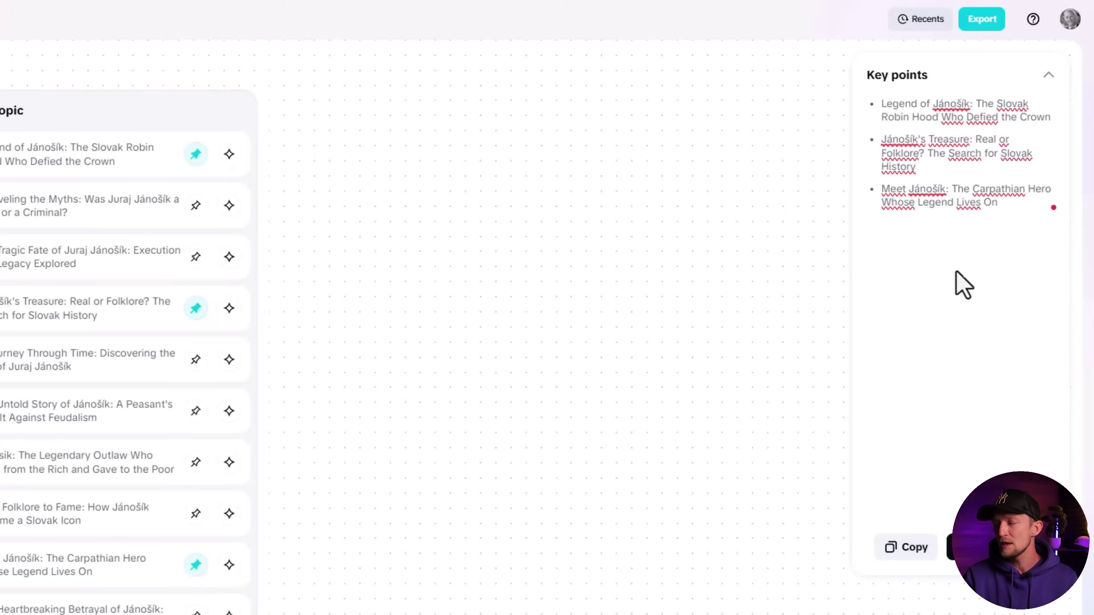
click(905, 548)
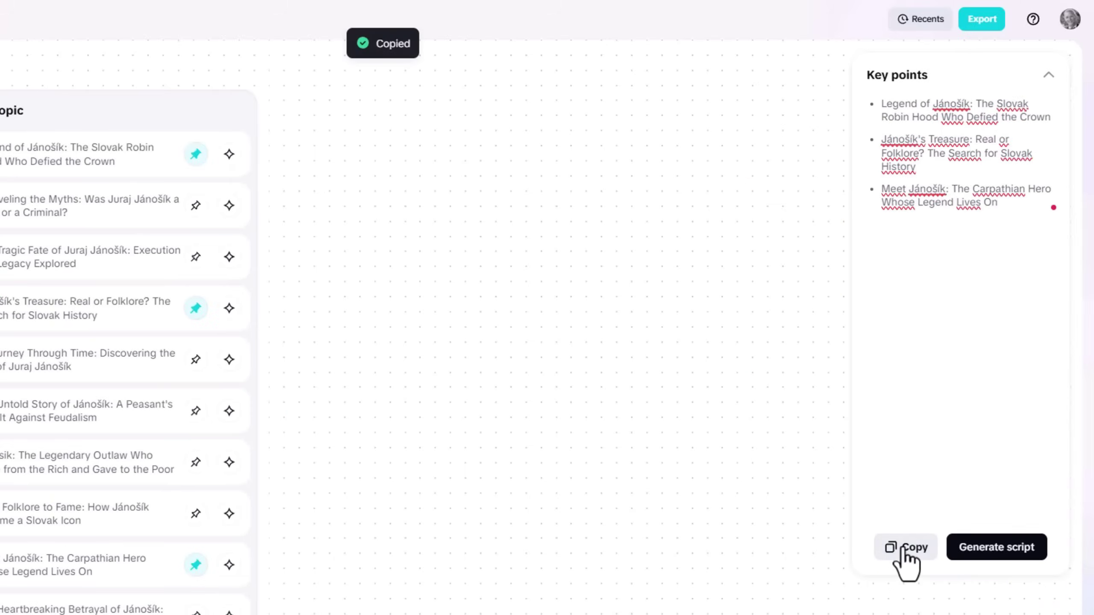
click(1000, 551)
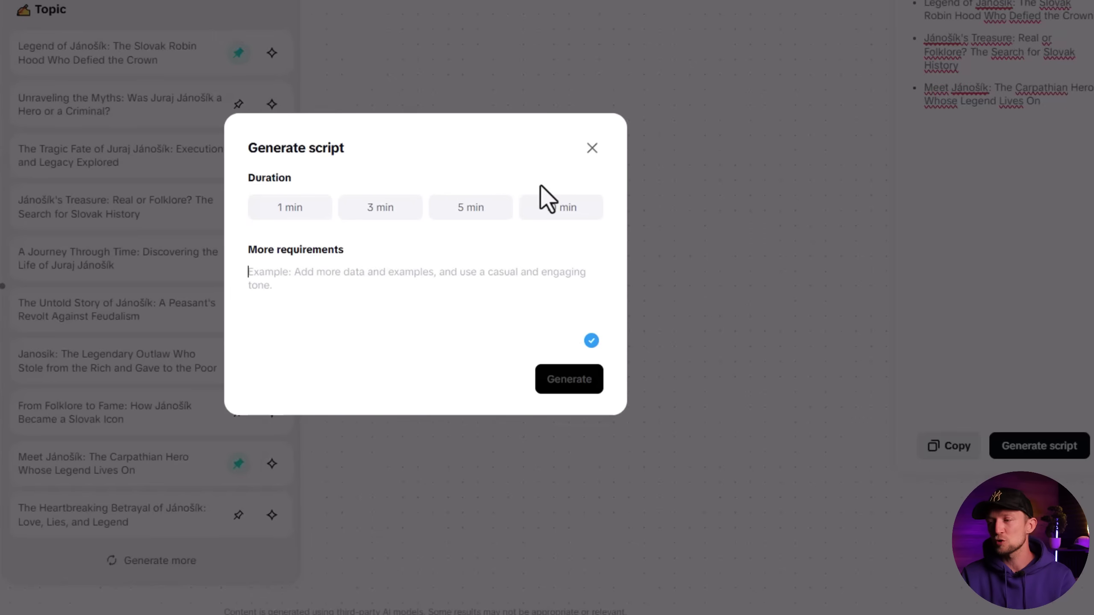
click(321, 208)
click(365, 218)
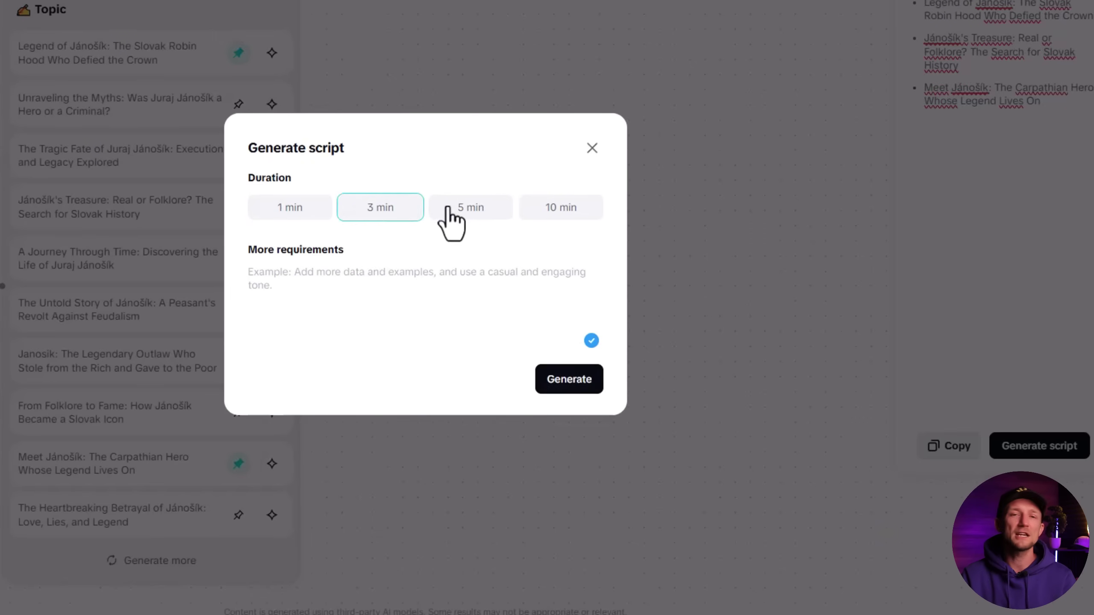
click(455, 222)
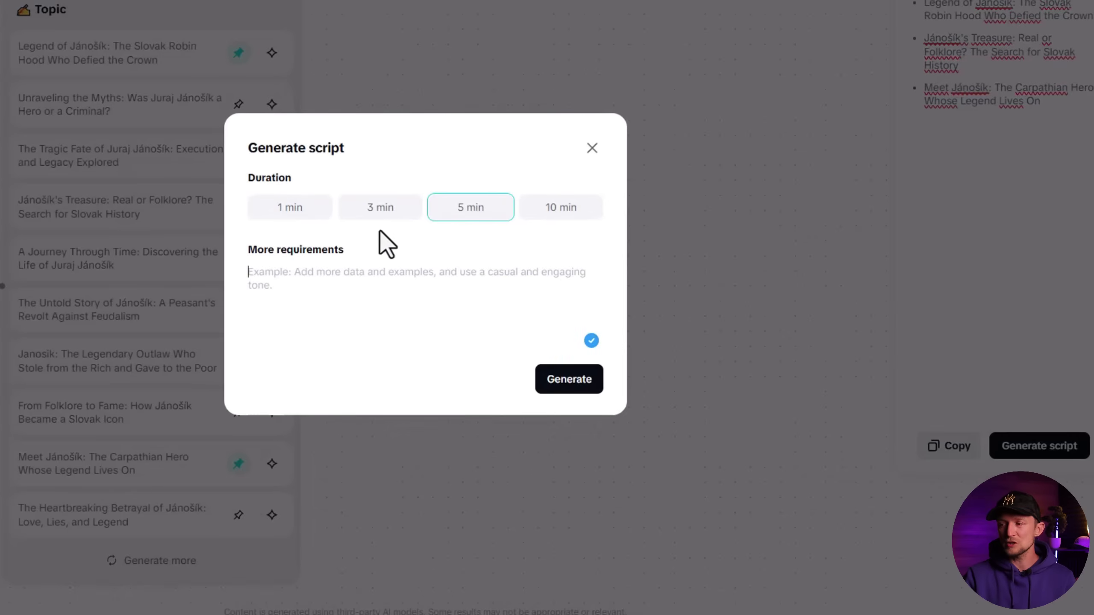
click(592, 149)
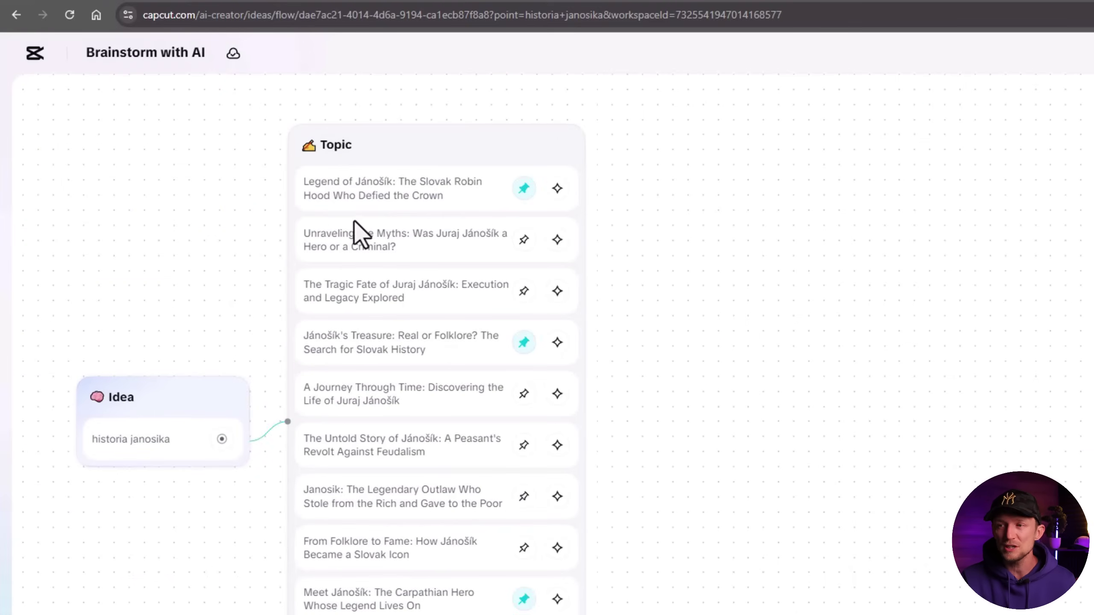
Leave the brainstorming board for the AI video maker's home page and start a new project.
click(16, 15)
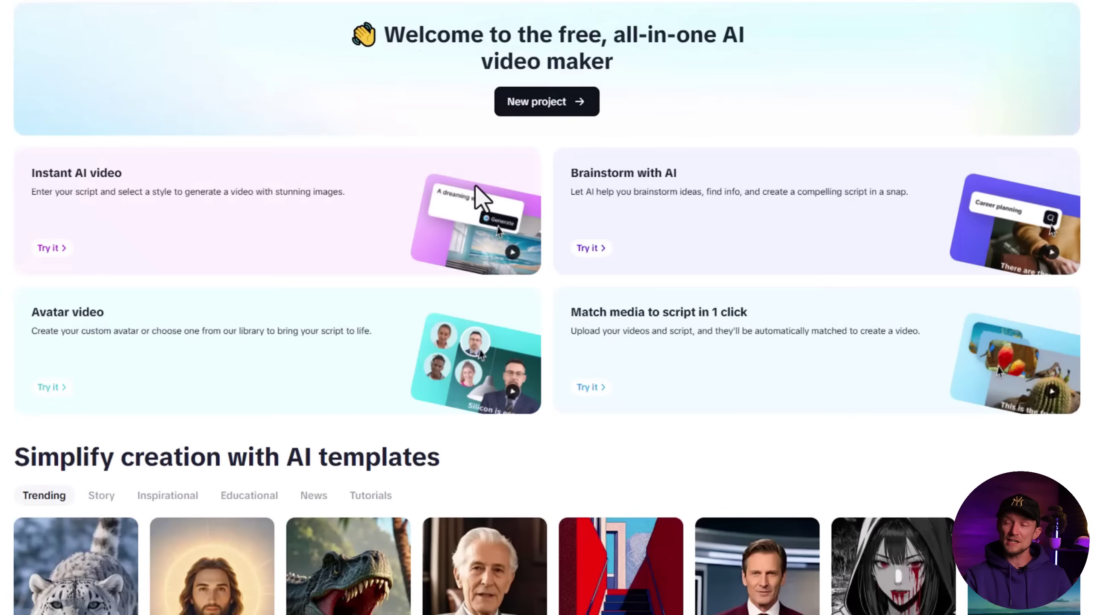
click(557, 112)
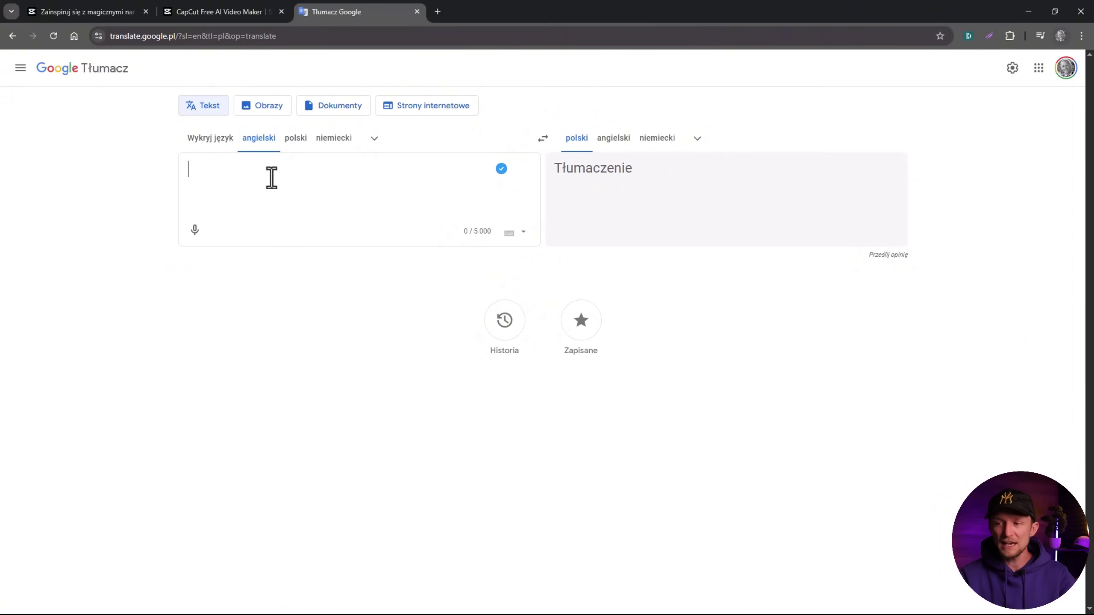
Translate the copied key points from English to Polish in Google Translate and paste the translation as the new script's key points.
text(- Legend of Jánošík: The Slovak Robin Hood Who Defied the Crown  - Jánošík's Treasure: Real or Folklore? The Search for Slovak History  - Meet Jánošík: The Carpathian Hero Whose Legend Lives On)
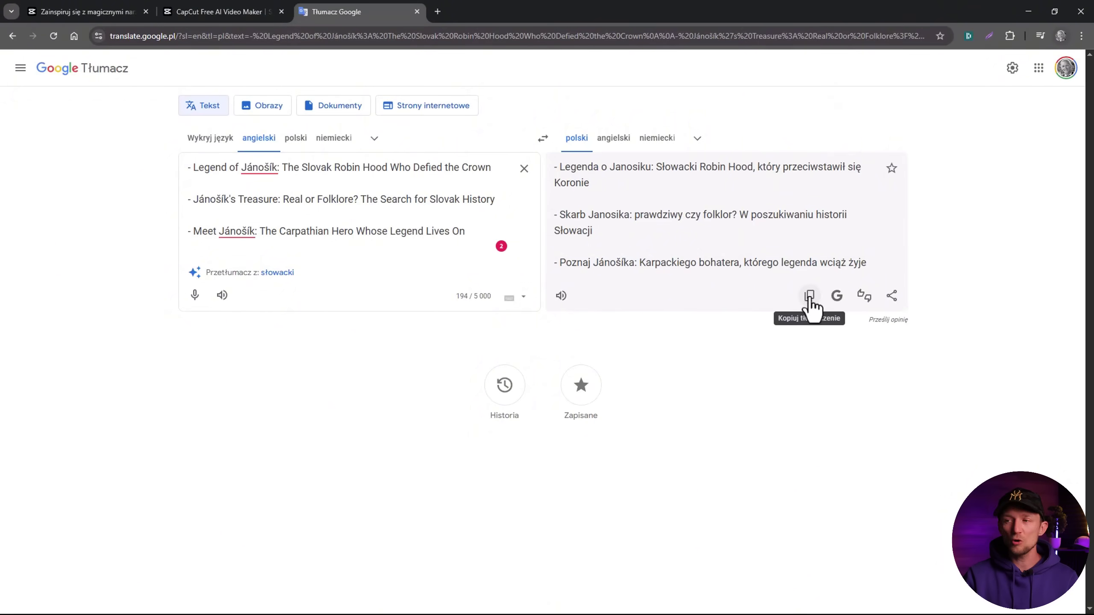
click(263, 12)
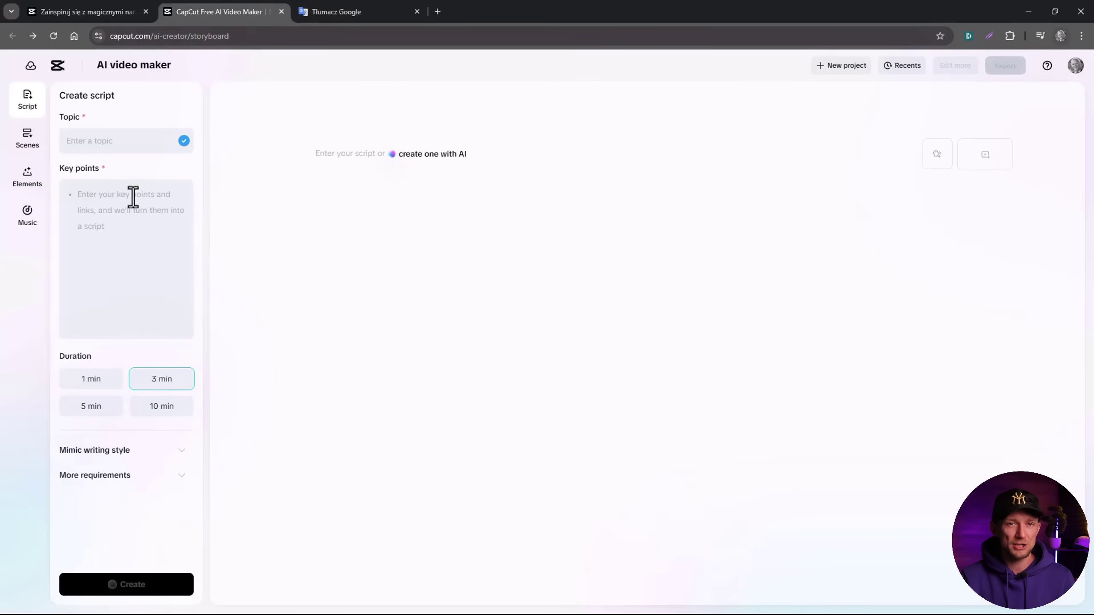
text(Legenda o Janosiku: Słowacki Robin Hood, który przeciwstawił się Koronie Skarb Janosika: prawdziwy czy folklor? W poszukiwaniu historii Słowacji Poznaj Jánošíka: Karpackiego bohatera, którego legenda wciąż żyje)
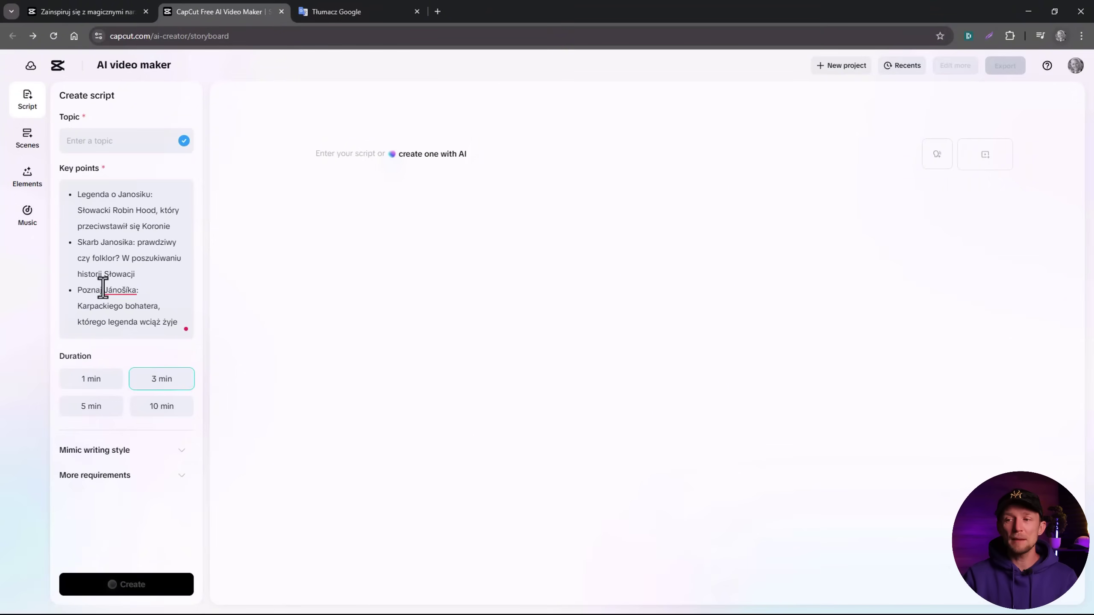
Enter "Historia Janosika" as the script topic, choose a 1 min duration, and expand the writing style and additional requirements options.
drag(100, 195, 180, 259)
click(98, 284)
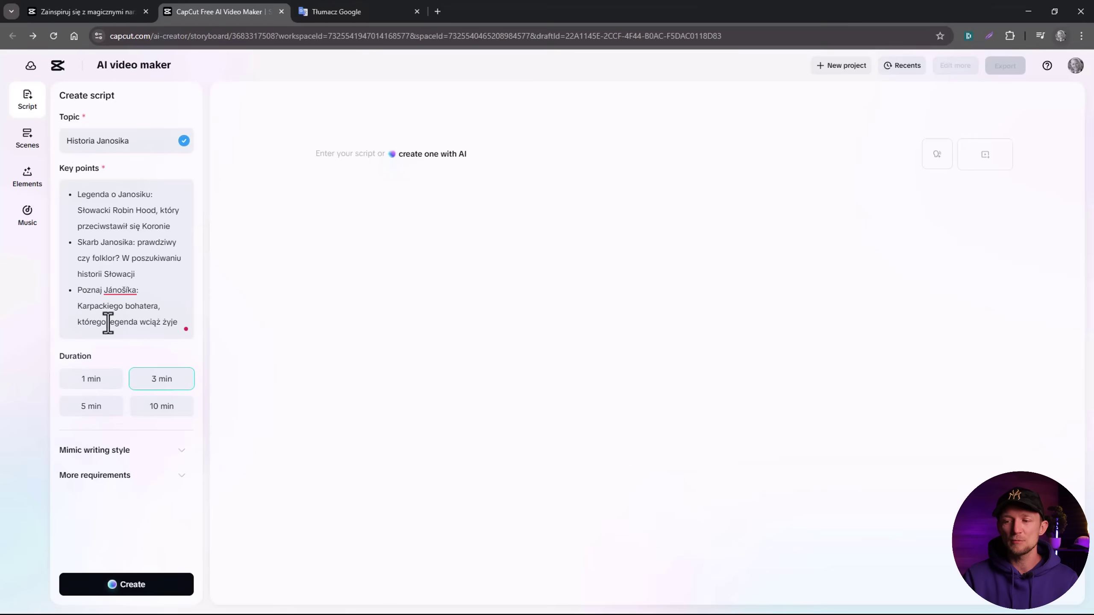
click(107, 382)
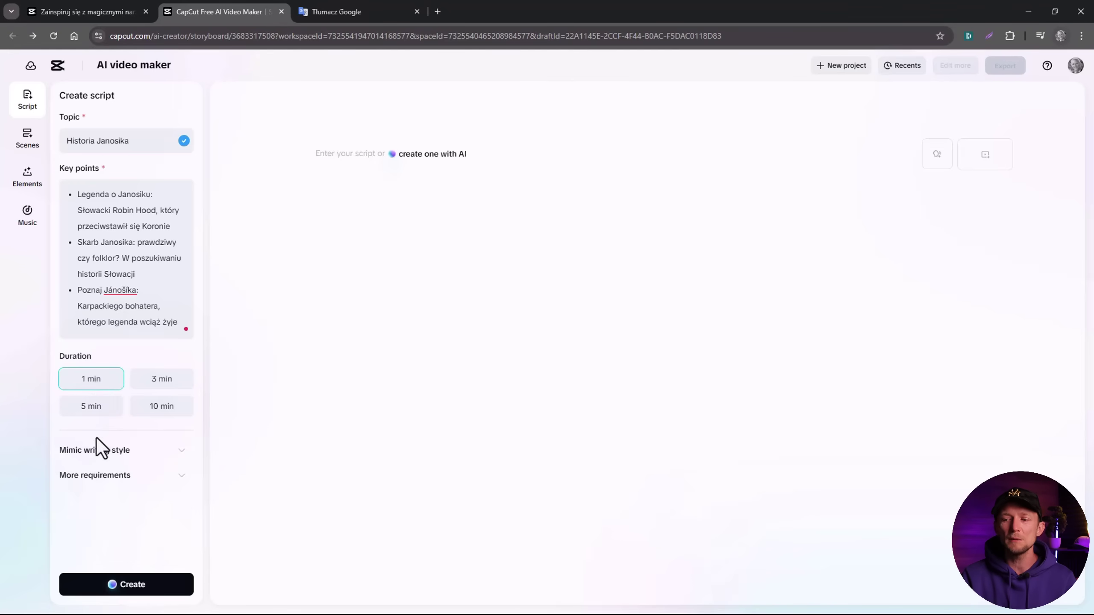
click(91, 451)
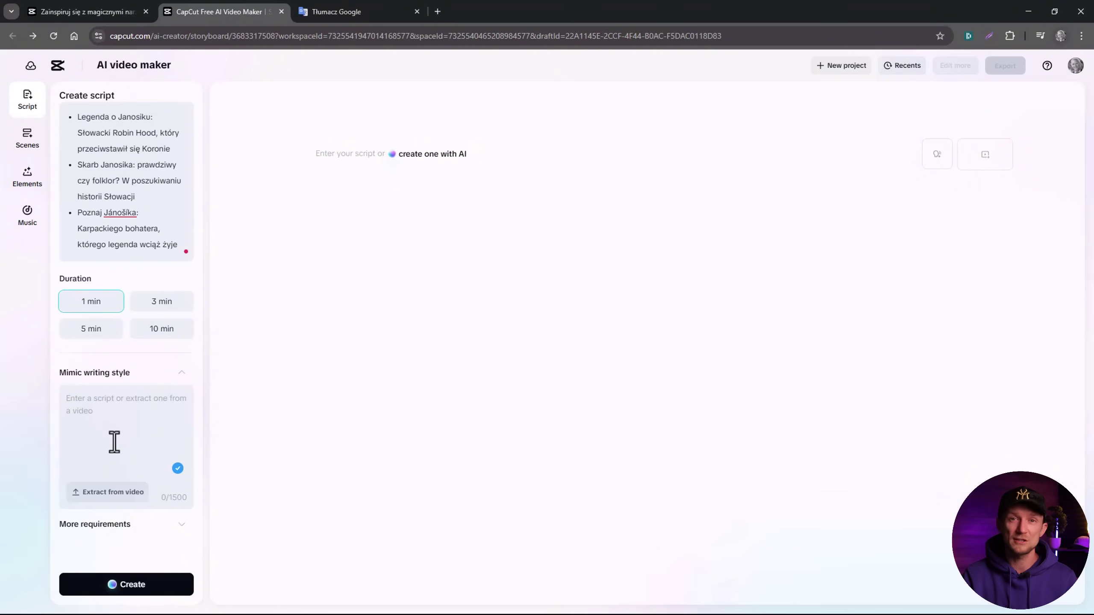
click(126, 525)
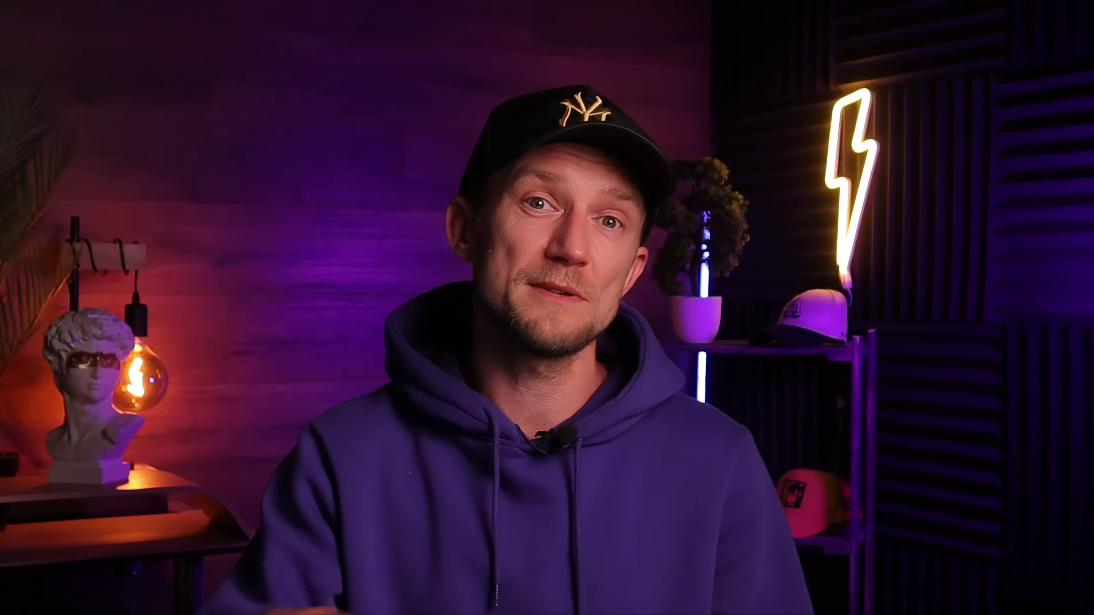
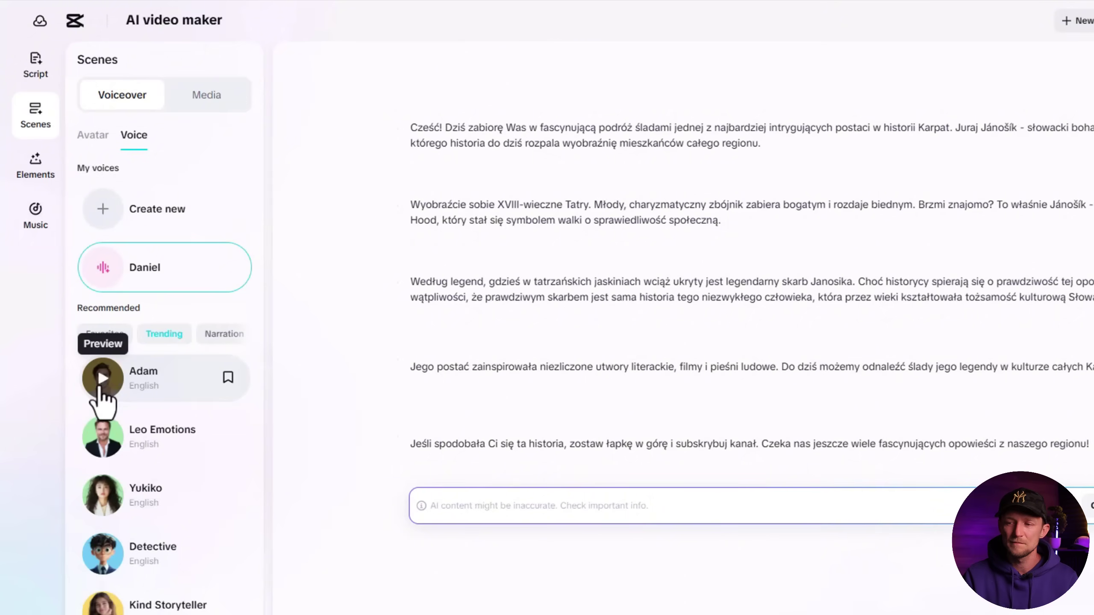
Preview the Leo Emotions voice, look through the recommended voices, and select Adam for the voiceover.
click(104, 437)
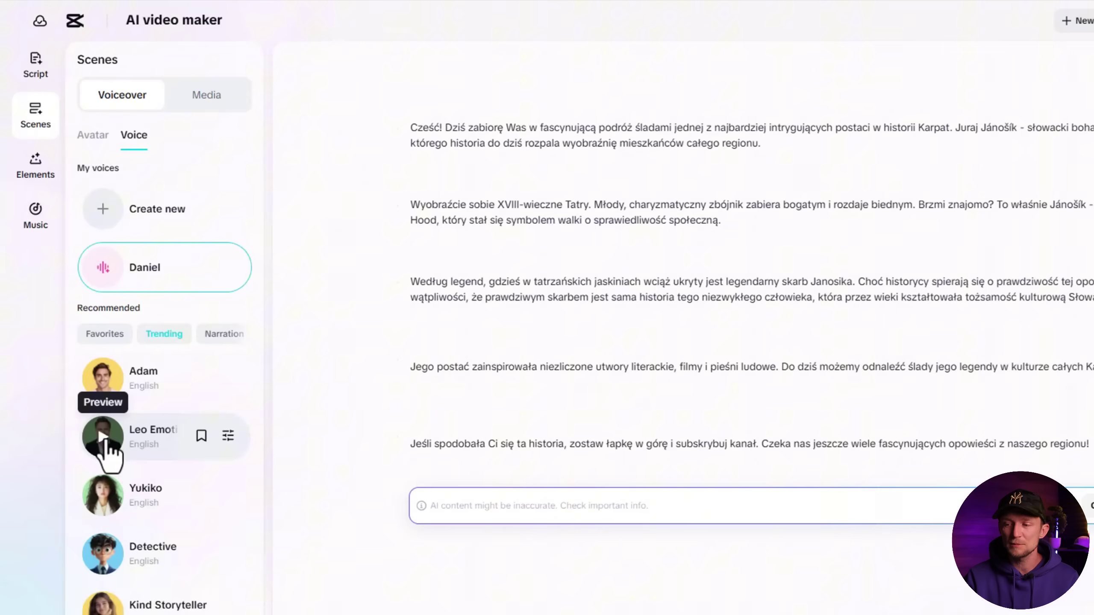
scroll(110, 453, down, 15)
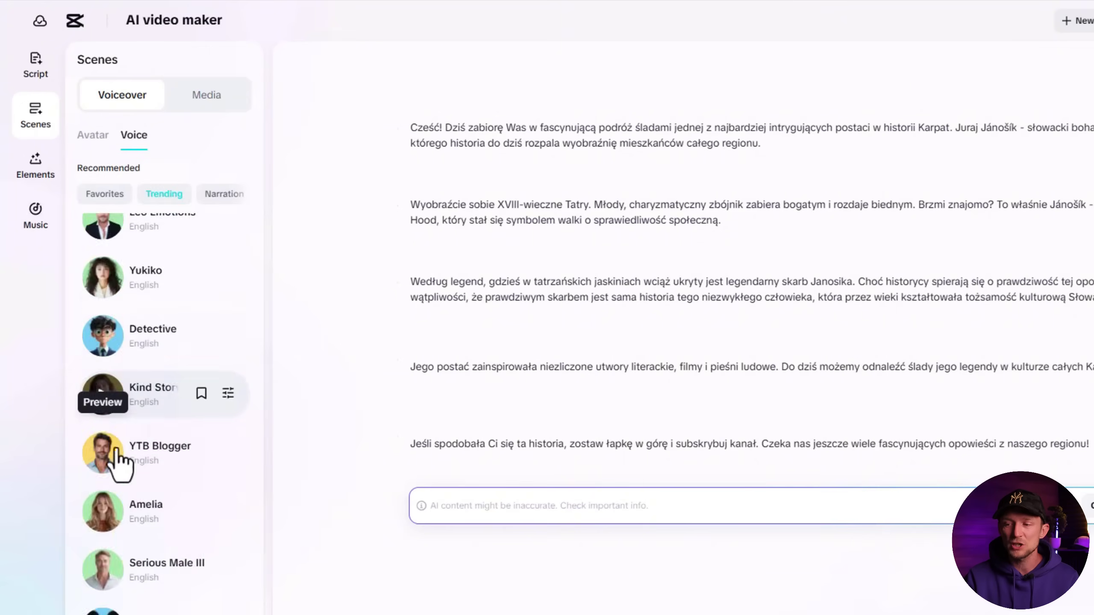
scroll(122, 460, up, 2)
scroll(124, 457, up, 15)
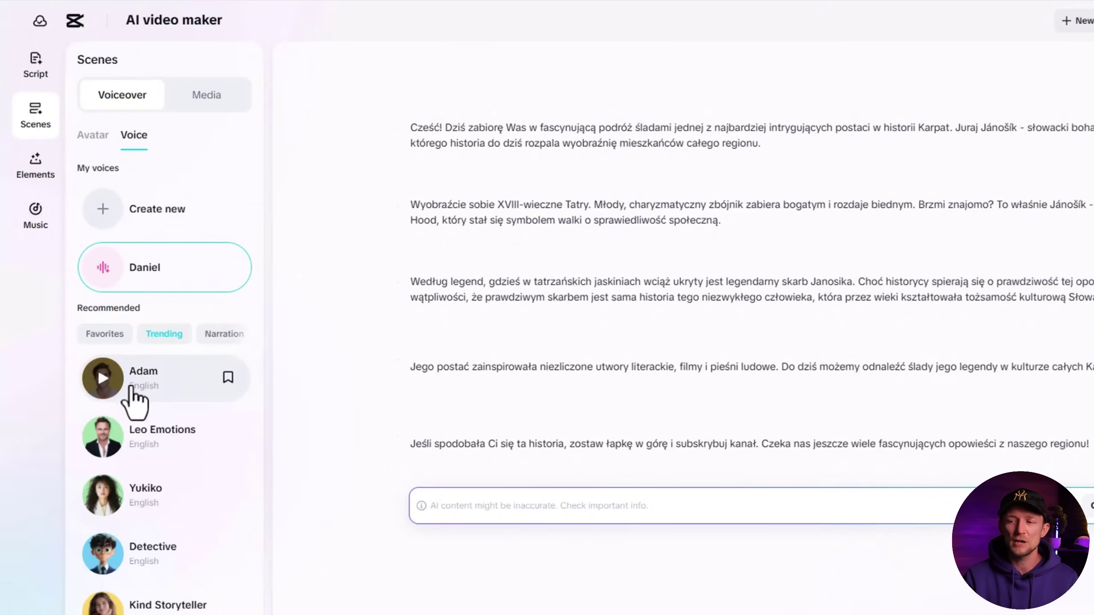
click(145, 381)
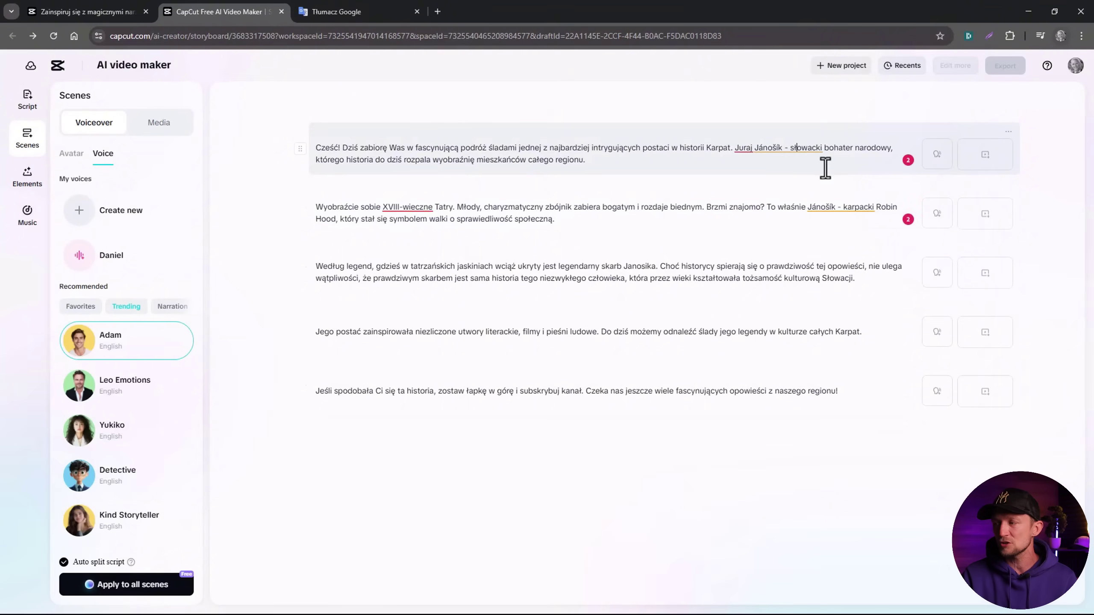
Apply the Adam voice to all scenes with automatic script splitting enabled, and play the video preview.
click(820, 152)
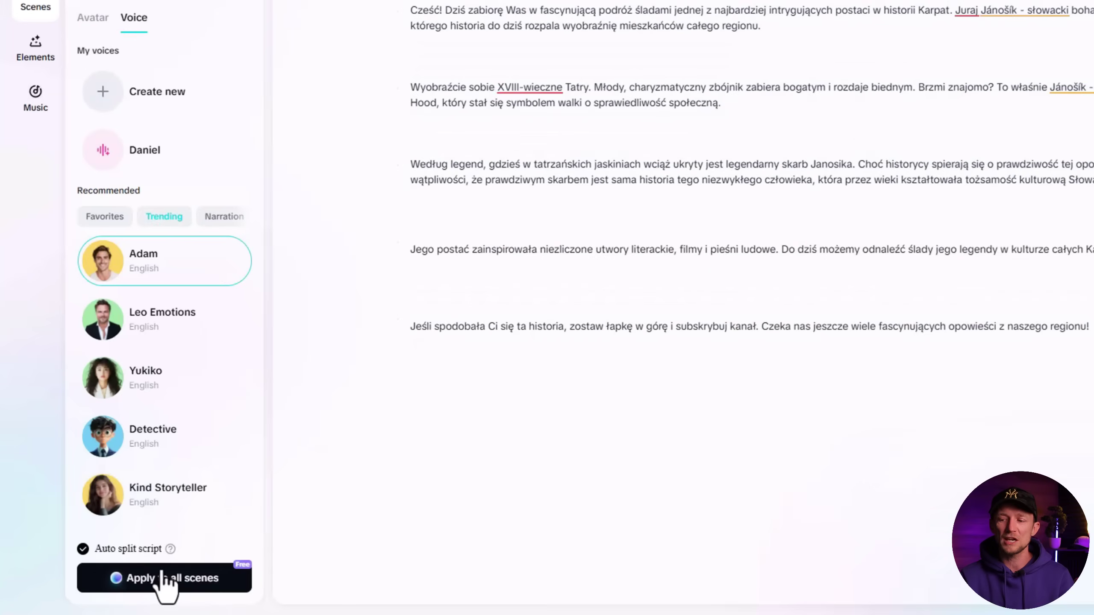
click(159, 578)
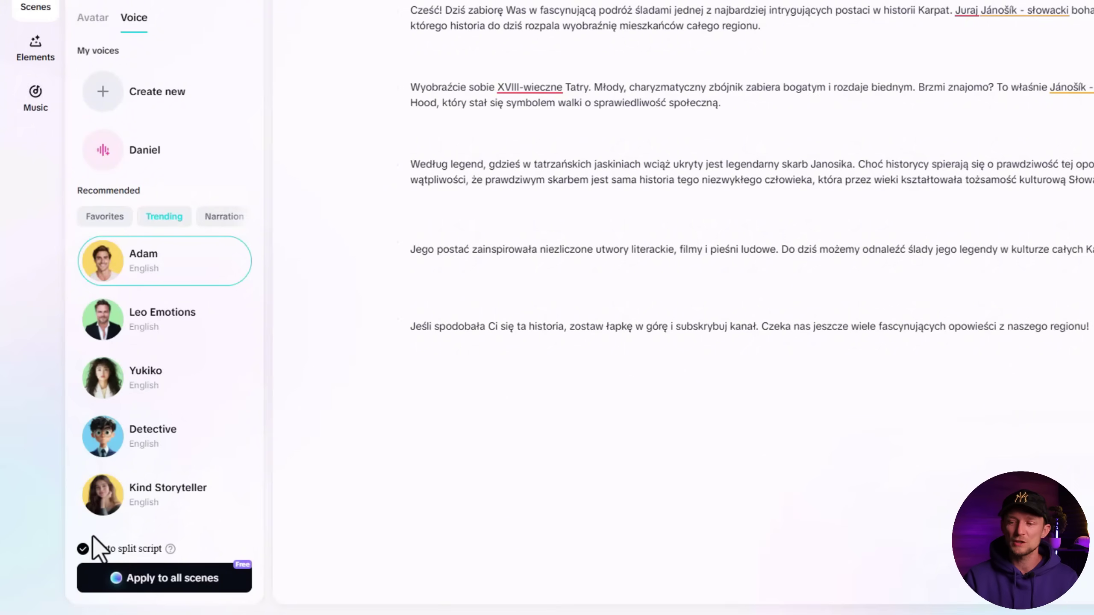
click(117, 575)
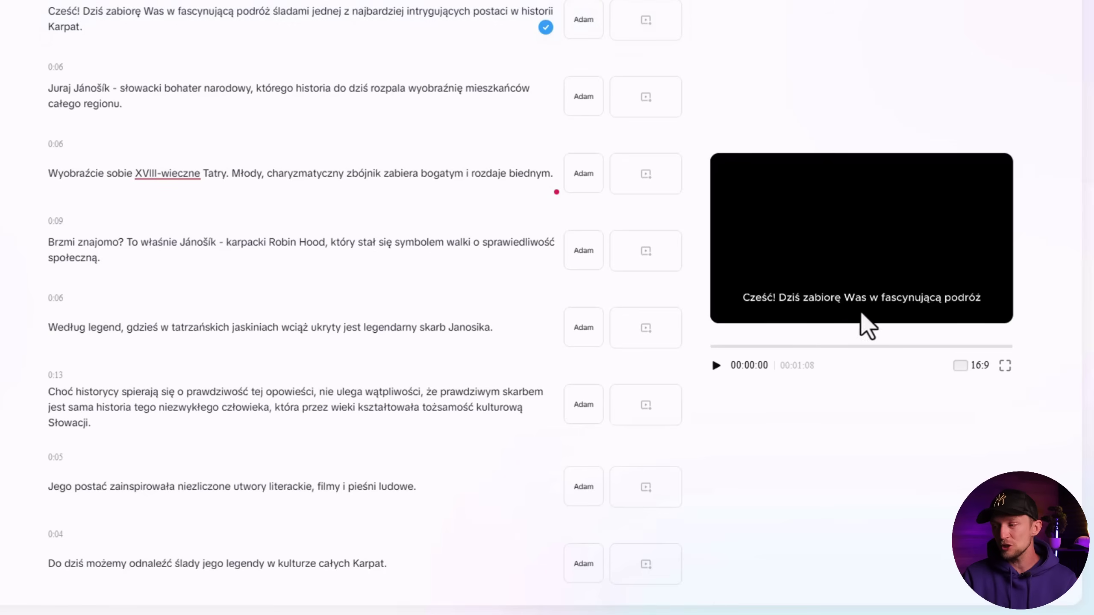
click(716, 366)
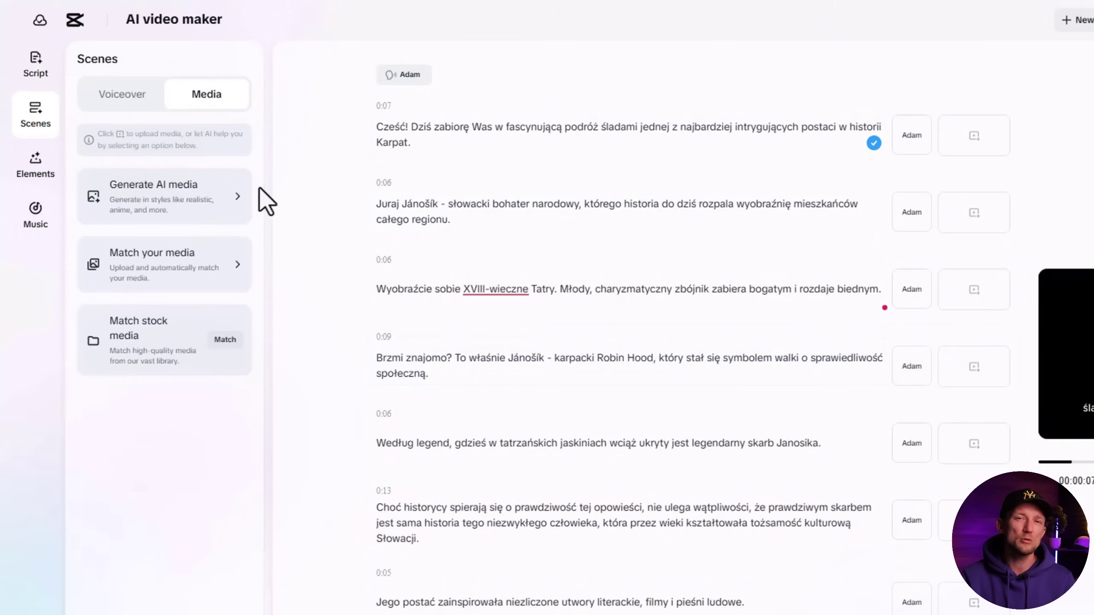
Open AI media generation for the scenes, set the aspect ratio to 9:16, and browse the available image styles.
click(178, 201)
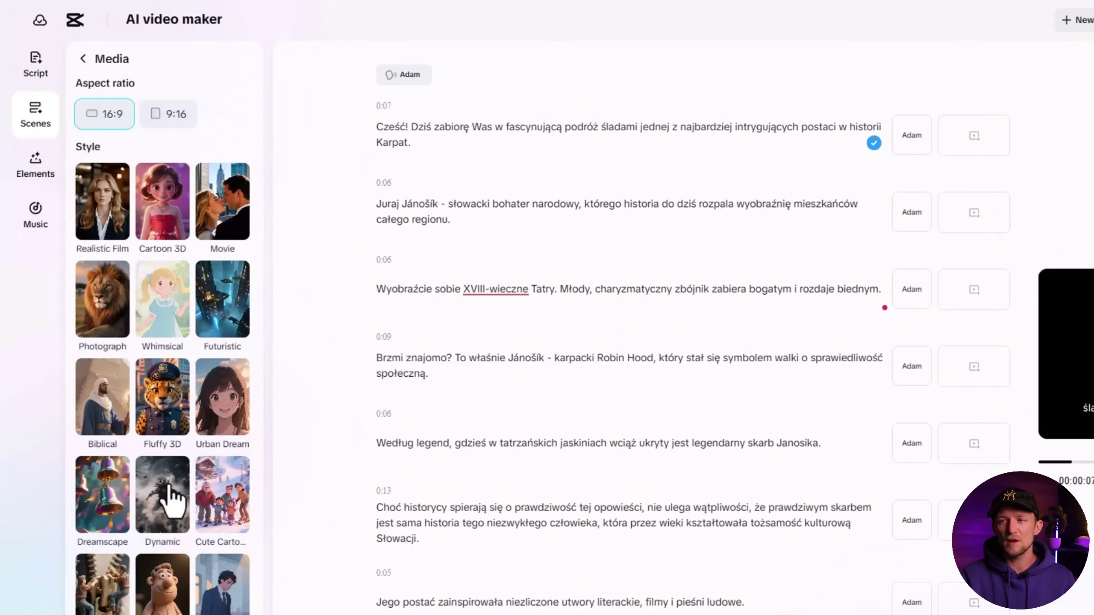
click(166, 121)
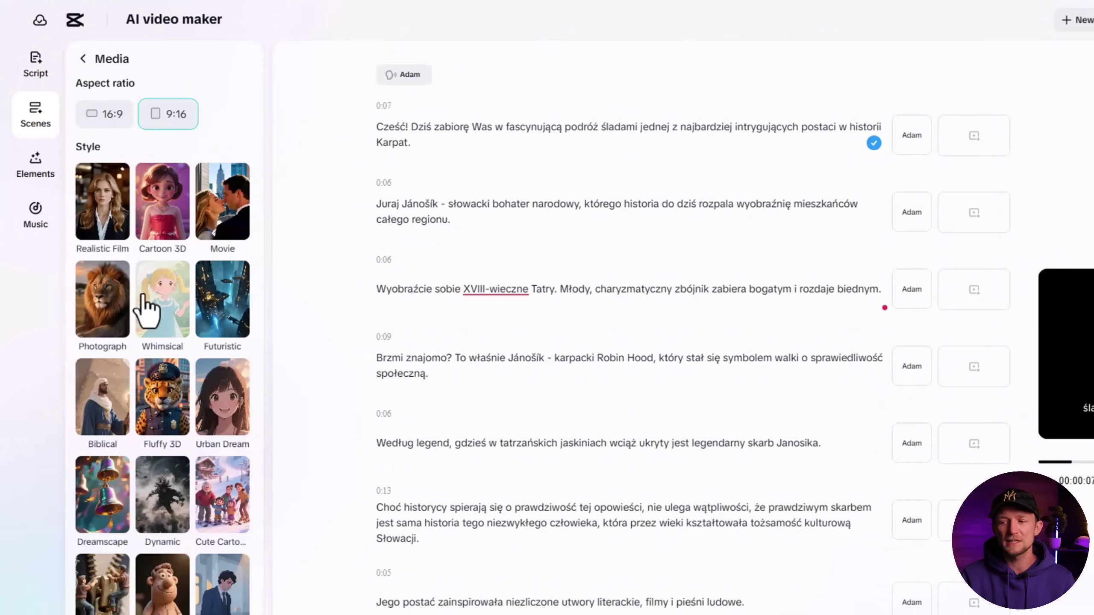
scroll(147, 306, down, 8)
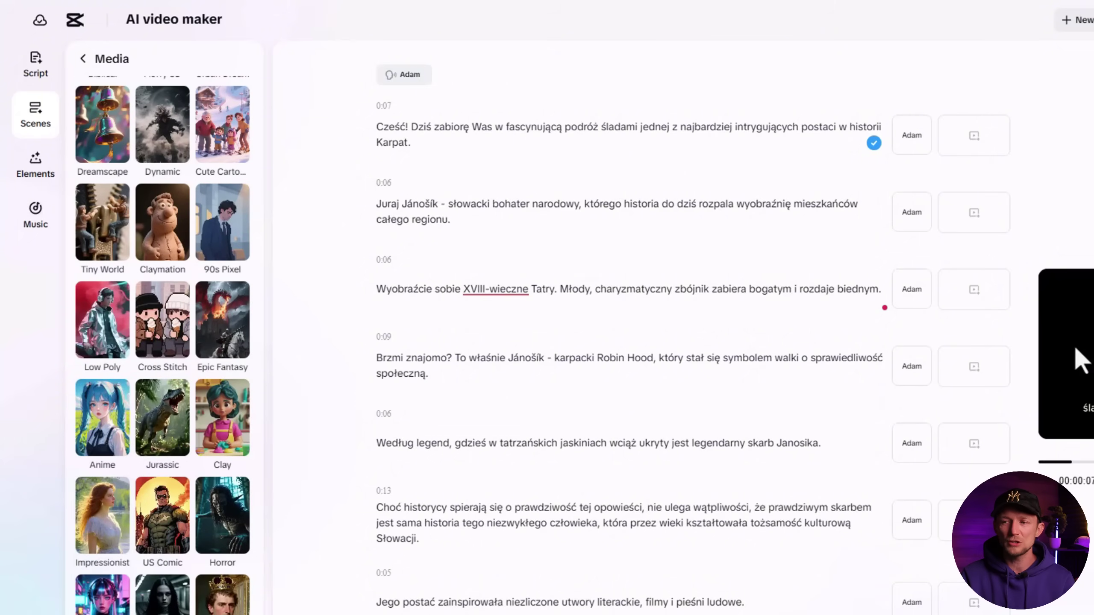
scroll(115, 311, down, 5)
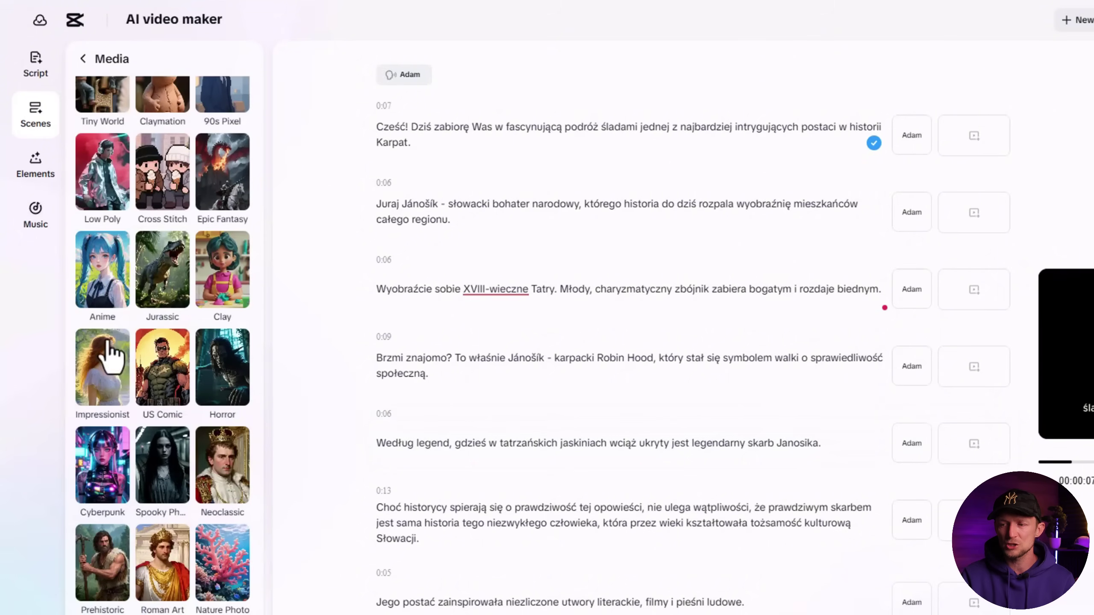
scroll(174, 483, down, 5)
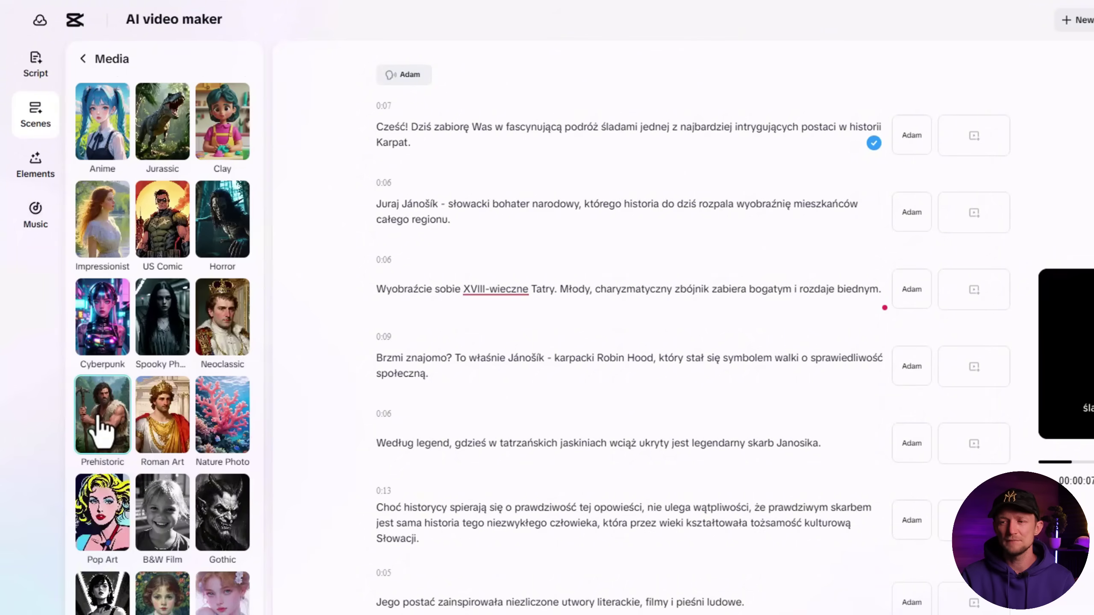
scroll(103, 430, up, 5)
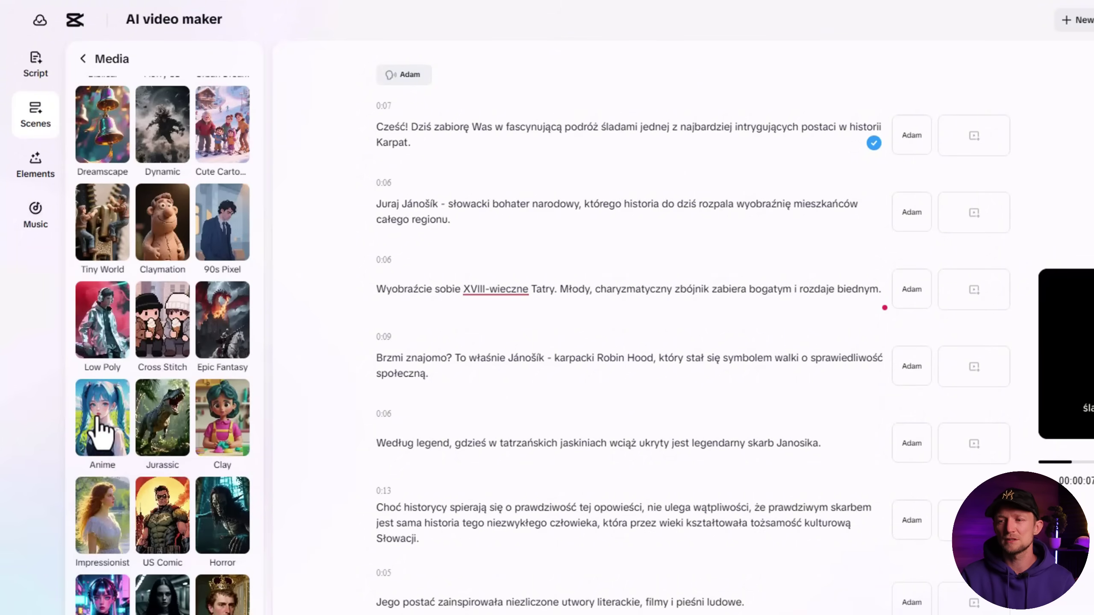
scroll(100, 435, up, 6)
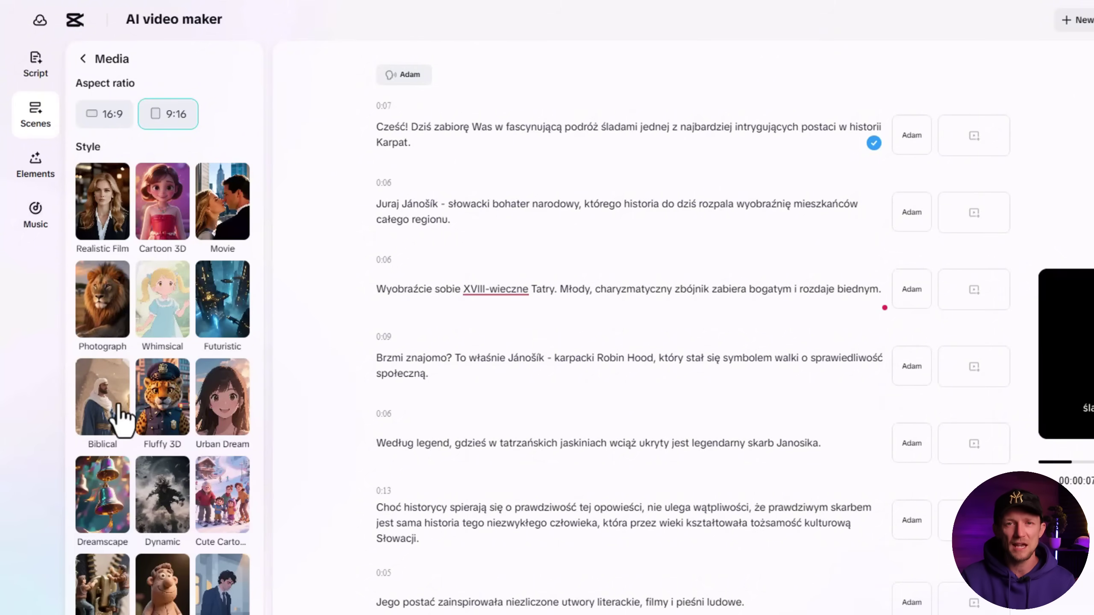
scroll(653, 359, down, 3)
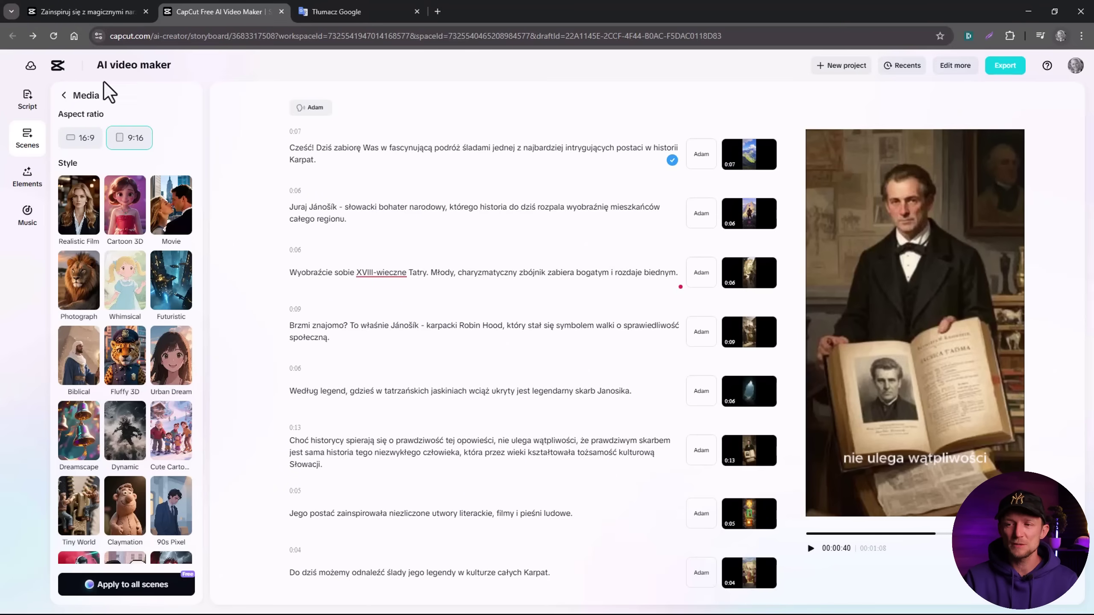
Open the music library for the video's background track.
click(27, 215)
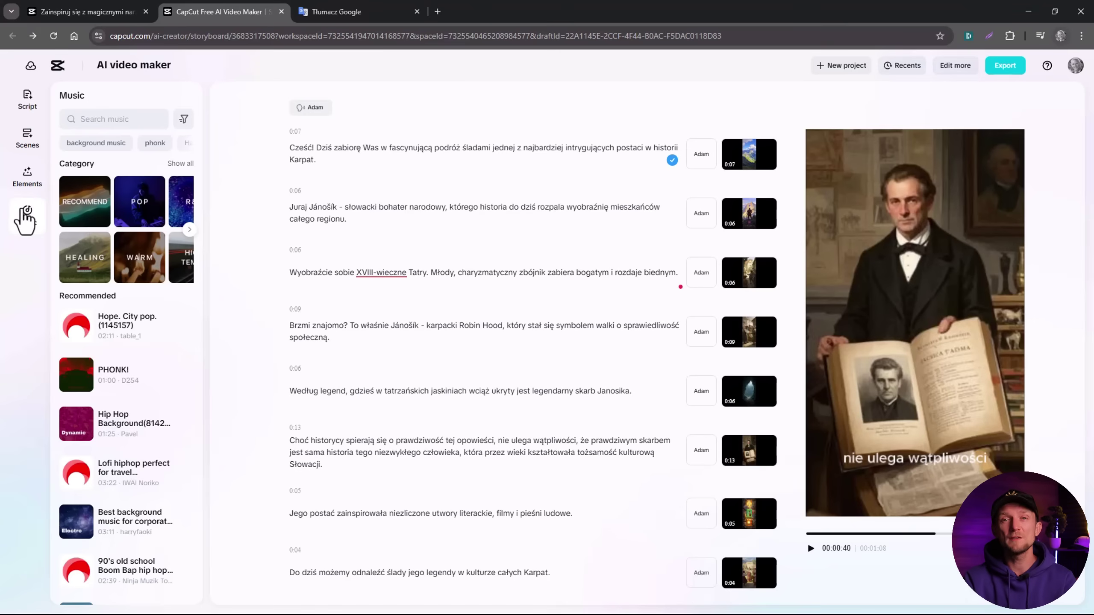